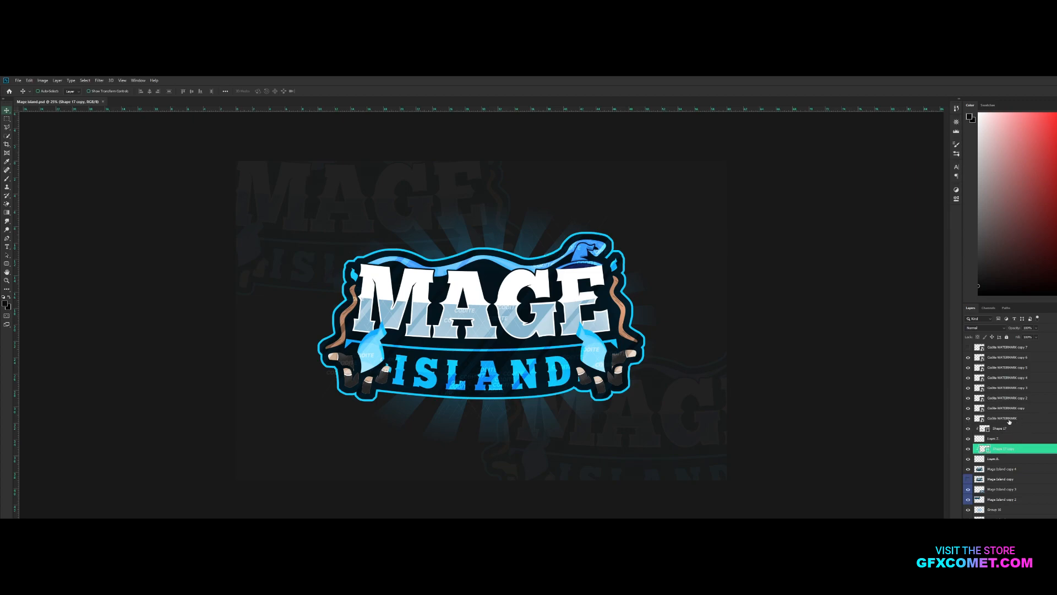
Group all the watermark layers together and hide the new group.
{"action": "left_click", "coordinate": [1009, 418]}
{"action": "left_click", "coordinate": [997, 348], "text": "shift"}
{"action": "key", "text": "ctrl+g"}
{"action": "left_click", "coordinate": [968, 347]}
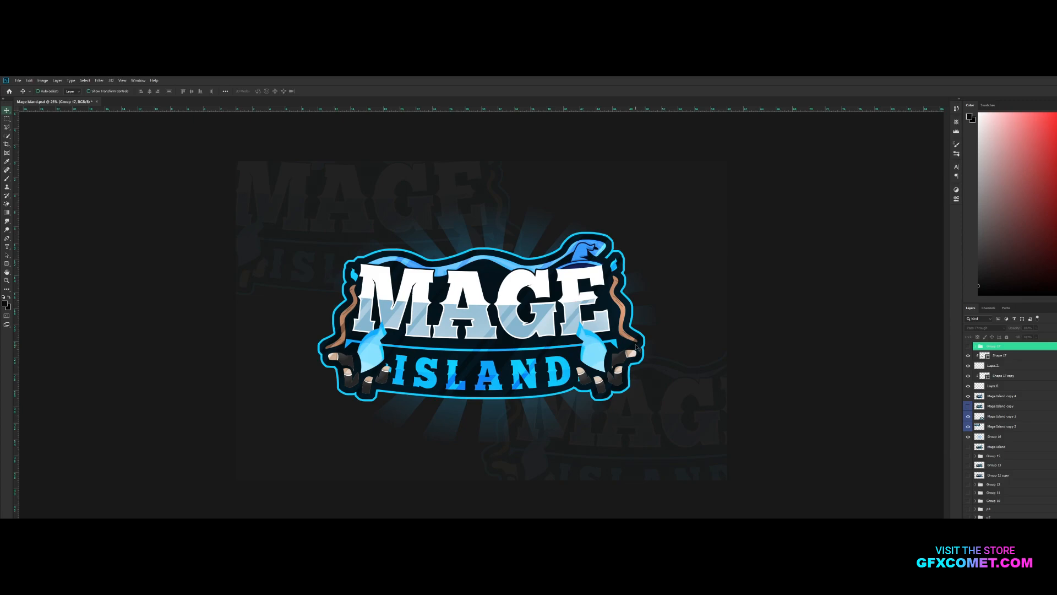
Hide the finished artwork and background layers, and show and expand the layout group.
{"action": "left_click", "coordinate": [991, 355]}
{"action": "left_click_drag", "start_coordinate": [968, 356], "coordinate": [969, 402]}
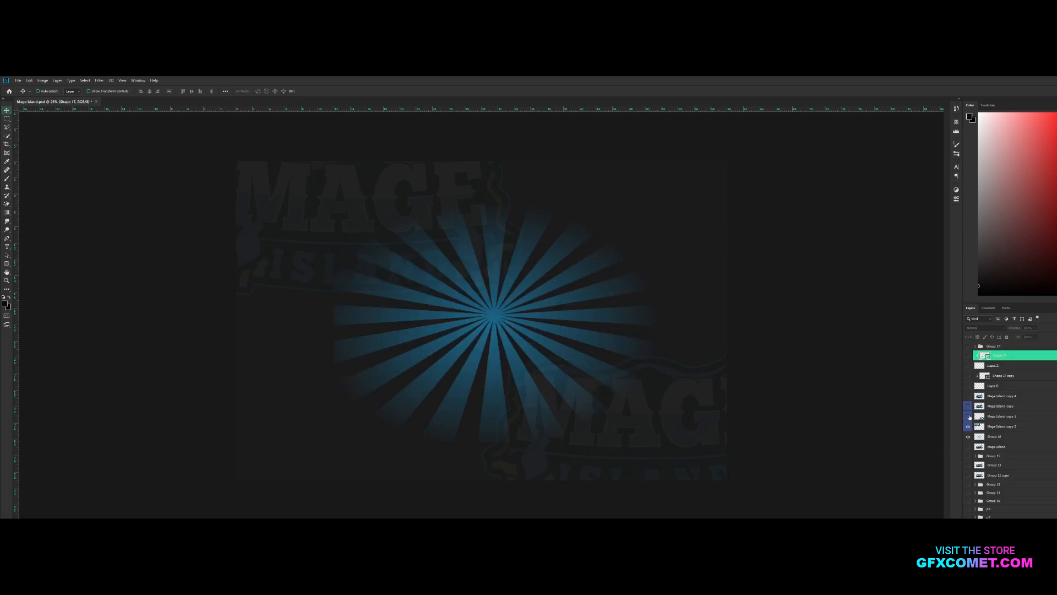
{"action": "left_click", "coordinate": [969, 443]}
{"action": "scroll", "coordinate": [1019, 468], "scroll_direction": "down", "scroll_amount": 2}
{"action": "left_click", "coordinate": [968, 502]}
{"action": "left_click", "coordinate": [975, 501]}
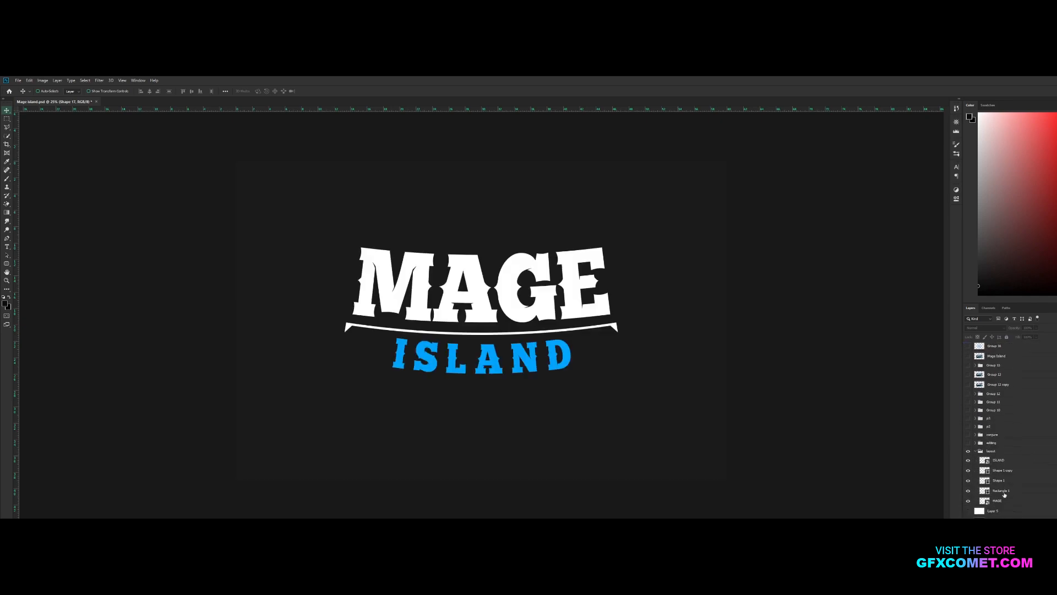
Isolate the MAGE layer in the layout group and open its smart object to check the font used.
{"action": "left_click_drag", "start_coordinate": [968, 460], "coordinate": [968, 491]}
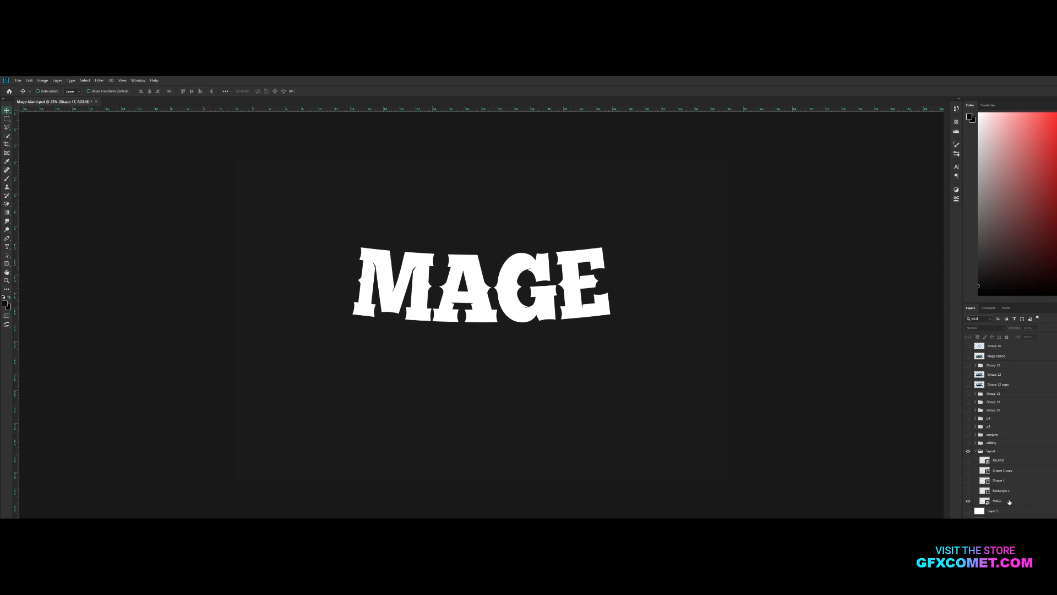
{"action": "left_click", "coordinate": [1007, 503]}
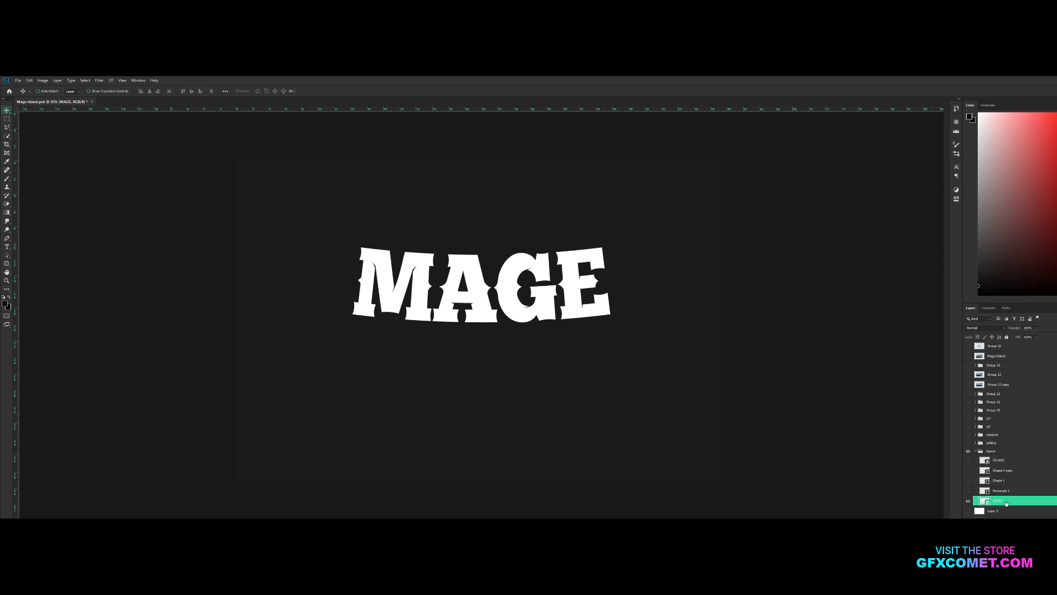
{"action": "key", "text": "t"}
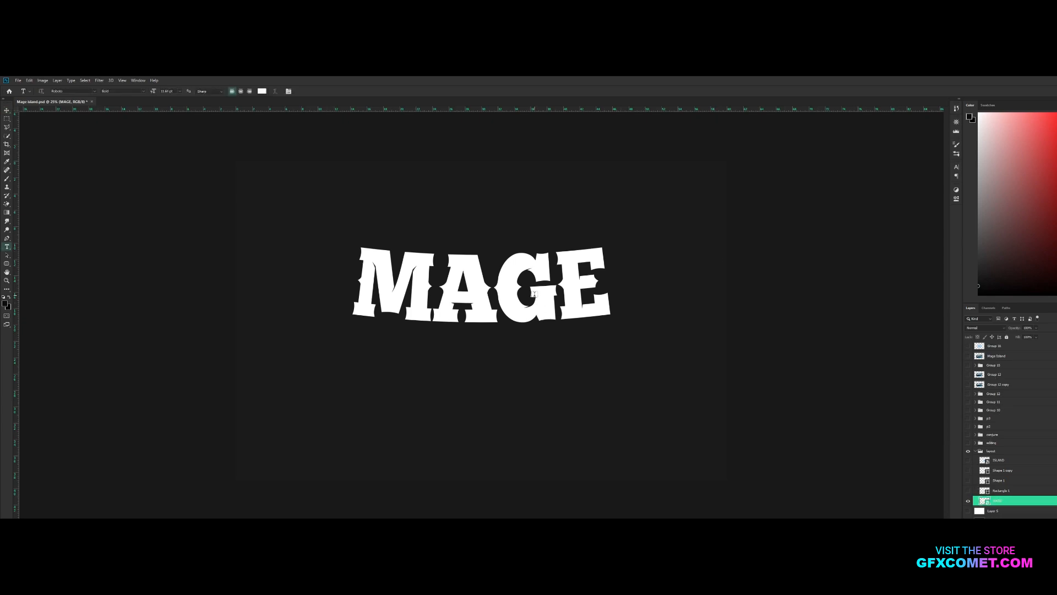
{"action": "double_click", "coordinate": [982, 502]}
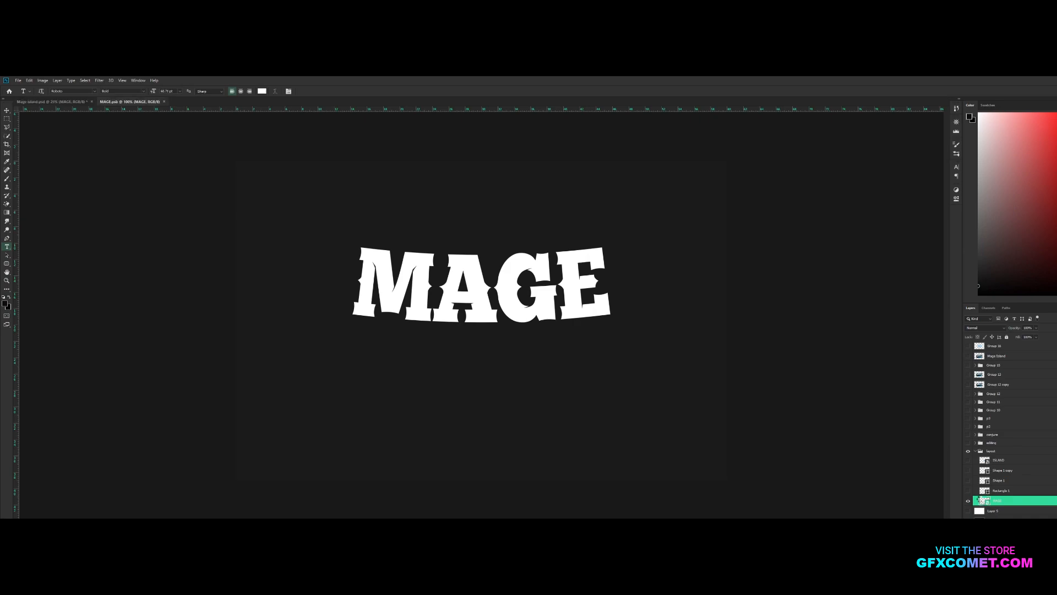
{"action": "left_click", "coordinate": [466, 299]}
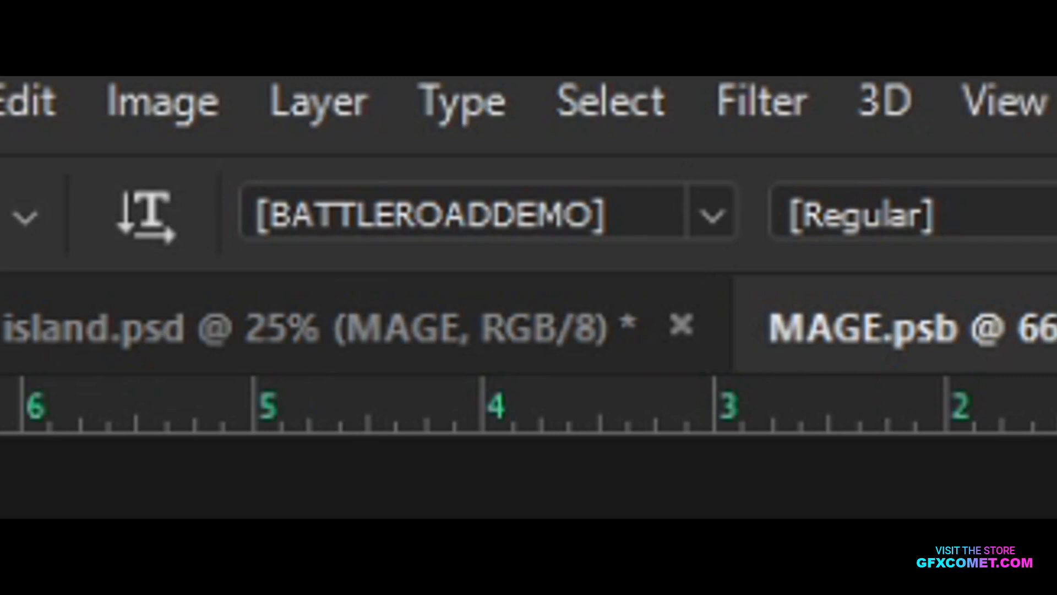
{"action": "key", "text": "ctrl+w"}
Show the curved line under MAGE and draw a thin, straight white rectangle of similar width below it.
{"action": "left_click", "coordinate": [967, 511]}
{"action": "left_click", "coordinate": [1022, 512]}
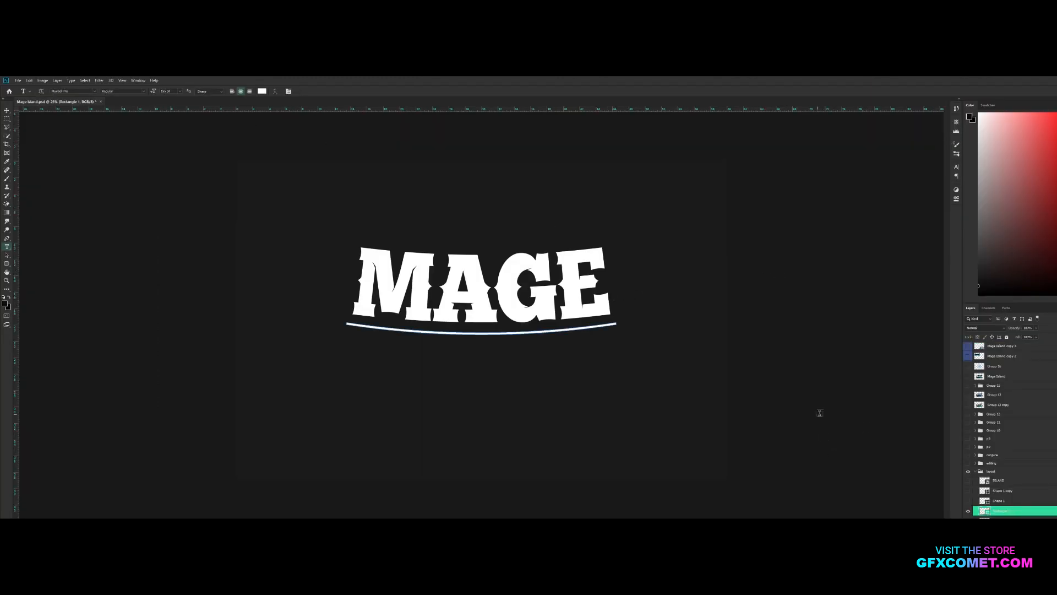
{"action": "key", "text": "v"}
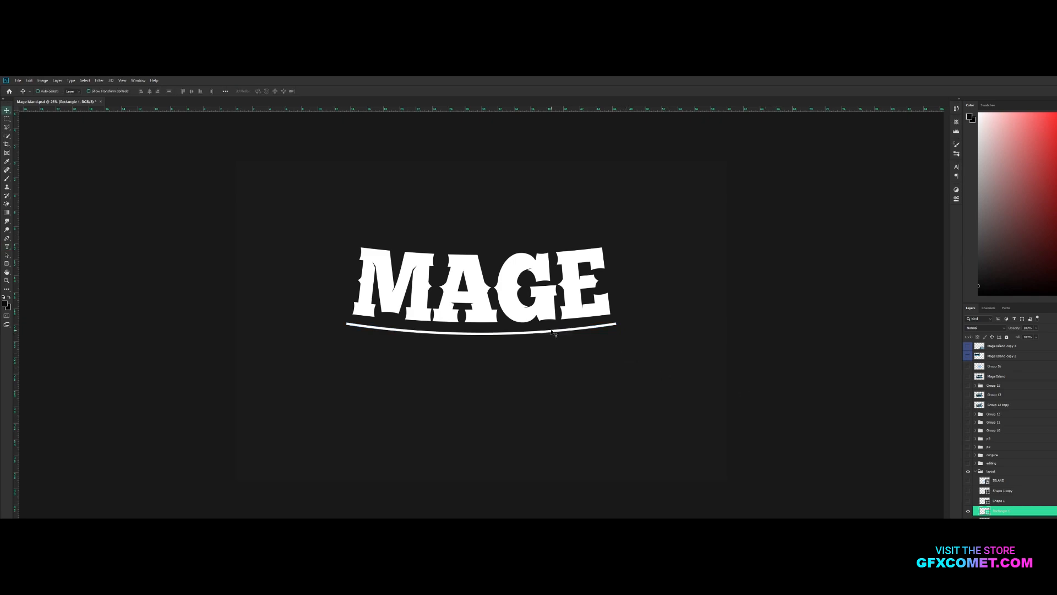
{"action": "left_click", "coordinate": [7, 264]}
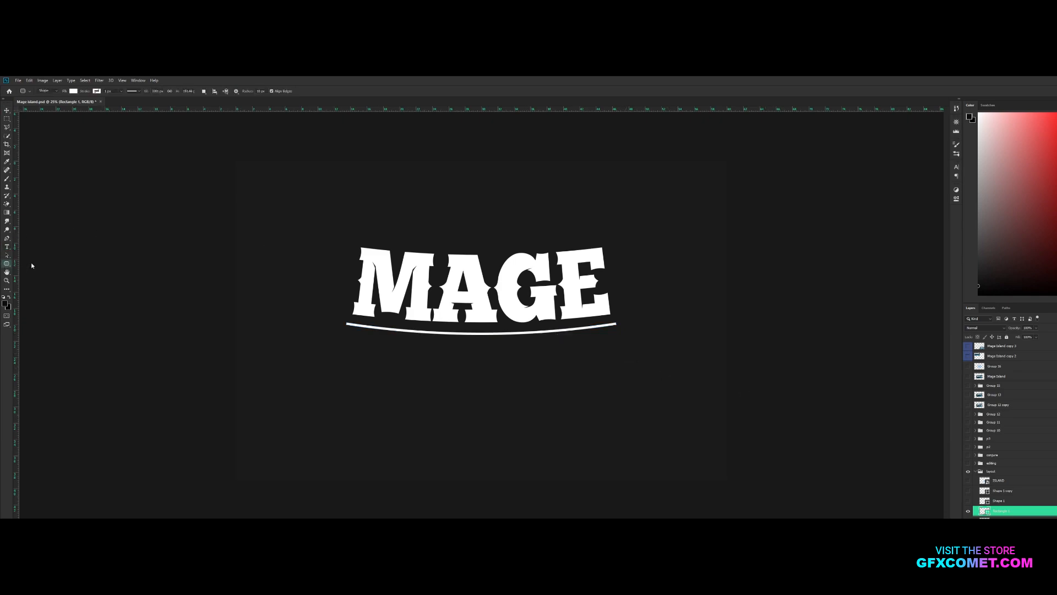
{"action": "key", "text": "x"}
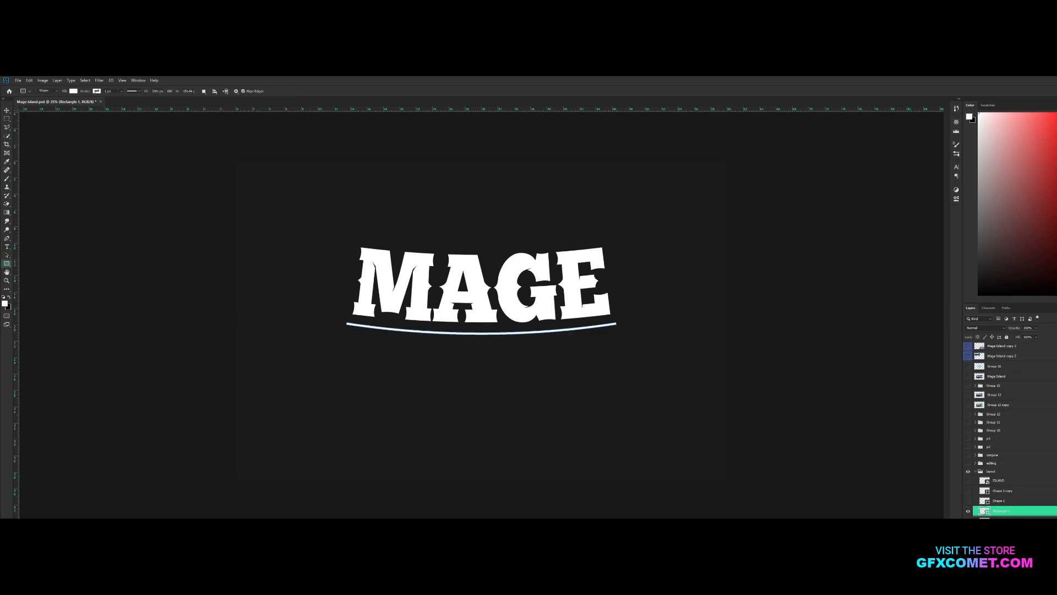
{"action": "key", "text": "ctrl+alt+shift+n"}
{"action": "left_click_drag", "start_coordinate": [350, 398], "coordinate": [614, 401]}
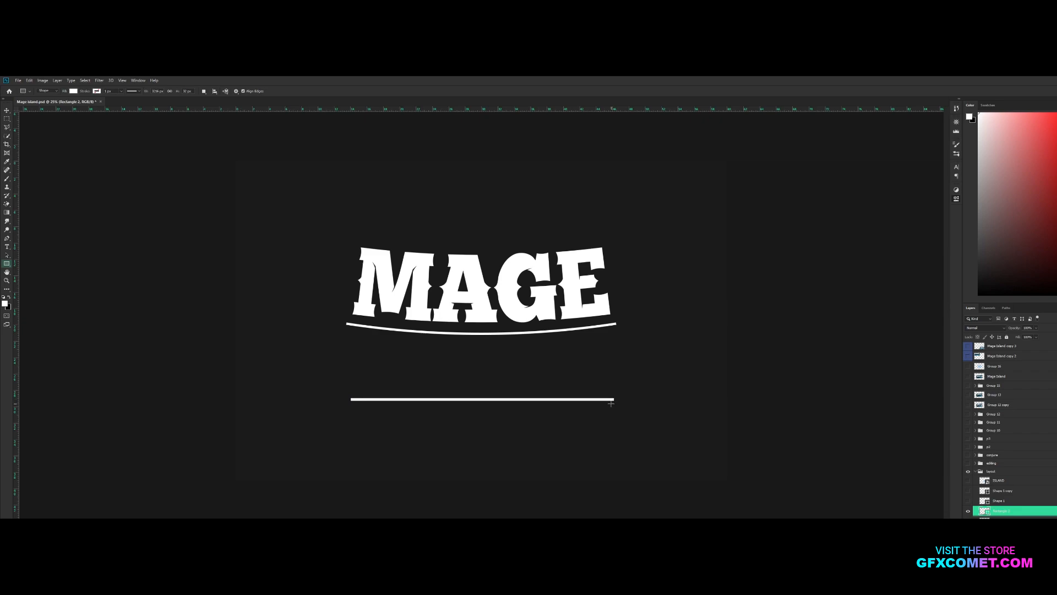
Warp the straight white line with the Arc preset, bend it gently downward, and move it up under MAGE.
{"action": "key", "text": "ctrl+t"}
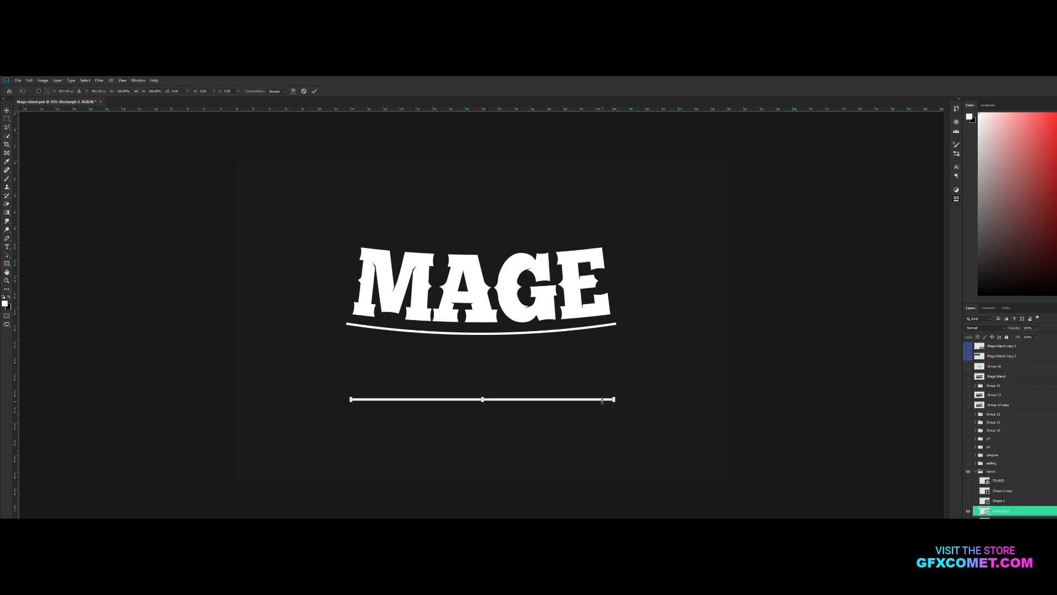
{"action": "left_click", "coordinate": [639, 440]}
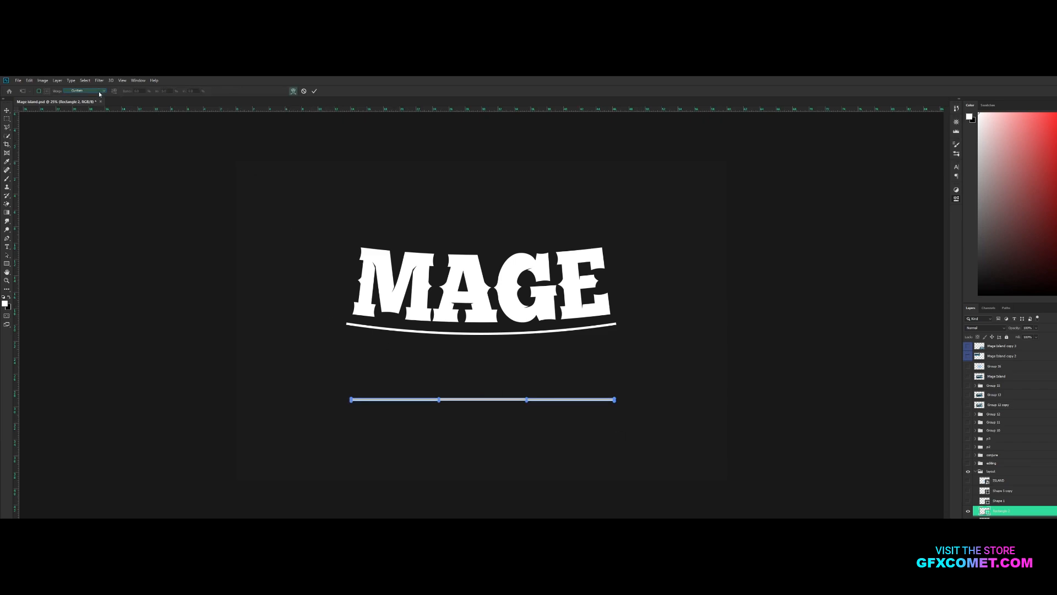
{"action": "left_click", "coordinate": [85, 120]}
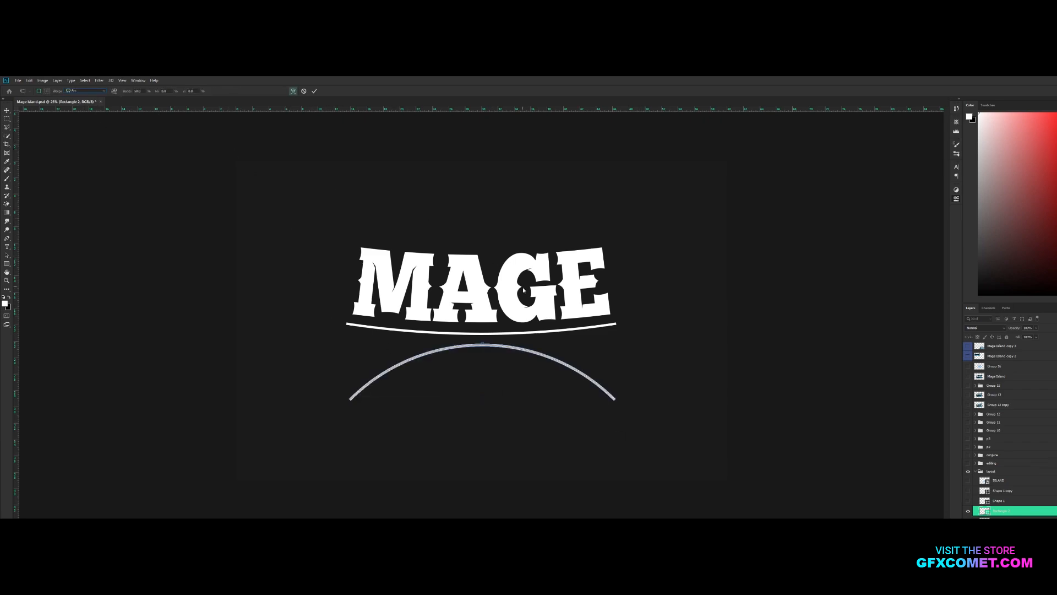
{"action": "left_click_drag", "start_coordinate": [483, 344], "coordinate": [501, 414]}
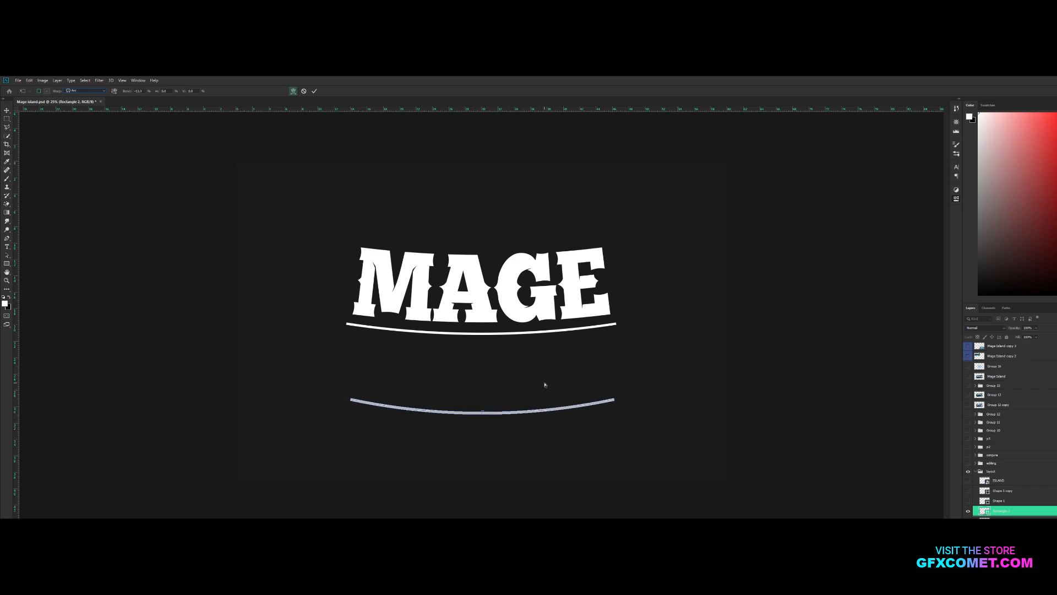
{"action": "key", "text": "Return"}
{"action": "left_click_drag", "start_coordinate": [556, 410], "coordinate": [551, 351]}
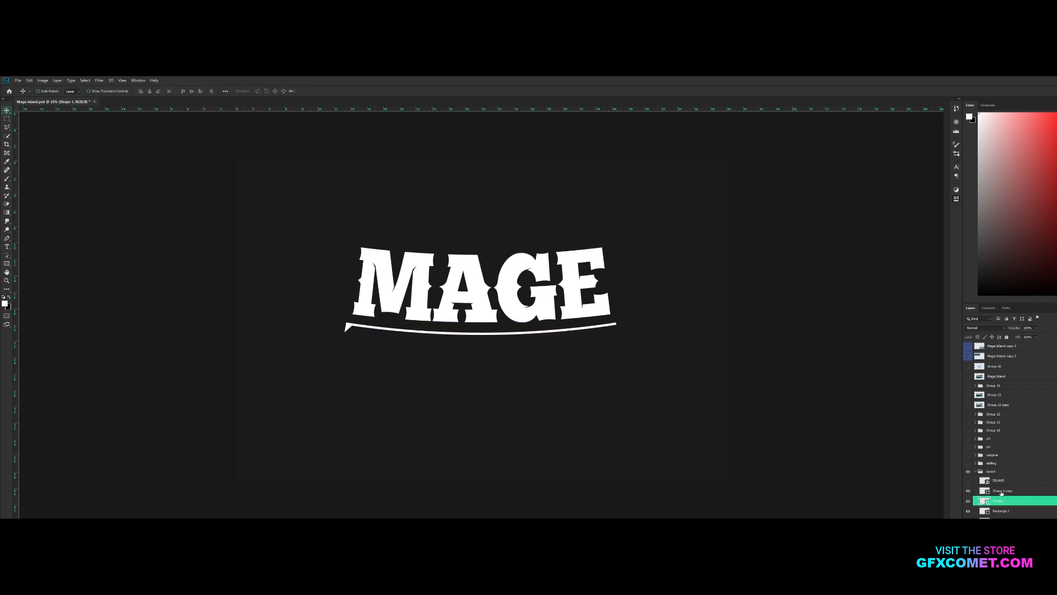
Expand the editing group and hide its layers above Group 1, leaving only the MAGE lettering to work on.
{"action": "left_click", "coordinate": [986, 493]}
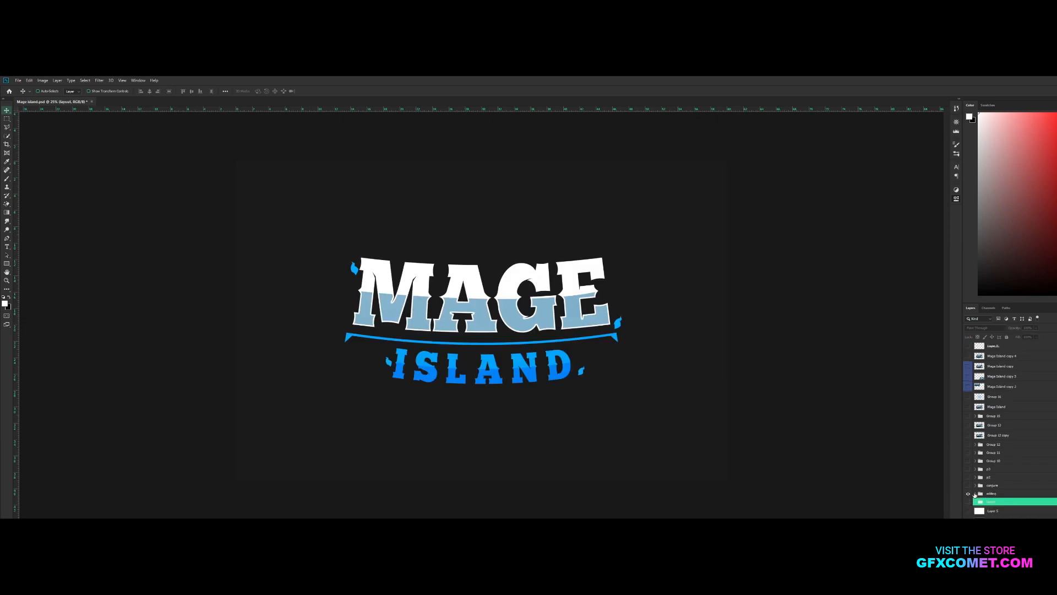
{"action": "left_click", "coordinate": [973, 494]}
{"action": "left_click", "coordinate": [975, 494]}
{"action": "scroll", "coordinate": [982, 476], "scroll_direction": "down", "scroll_amount": 3}
{"action": "left_click", "coordinate": [1003, 452]}
{"action": "left_click_drag", "start_coordinate": [968, 411], "coordinate": [968, 475]}
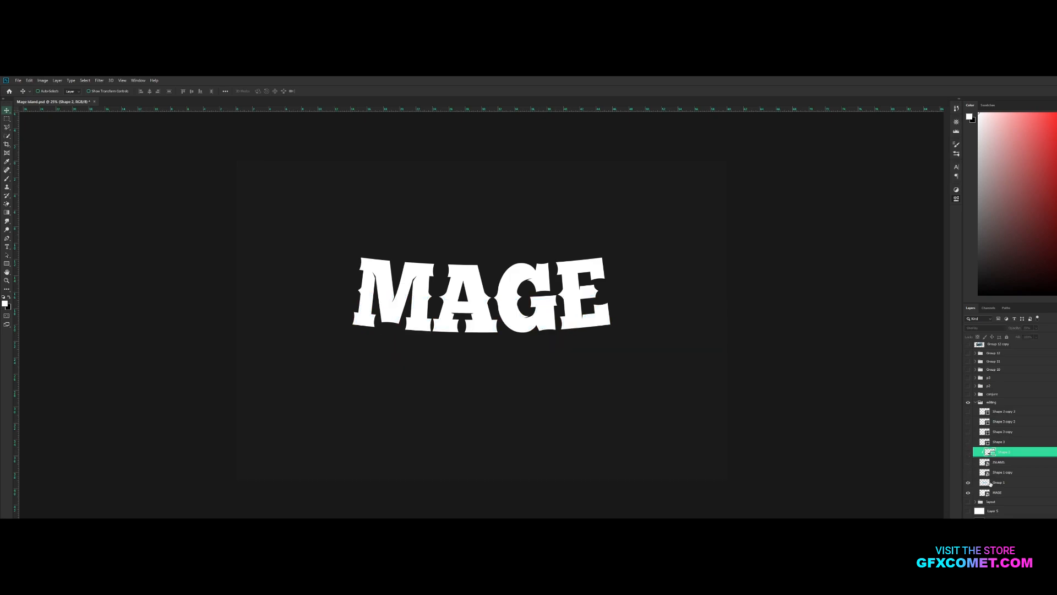
Inspect the half-shaded Group 1 effect on the lettering, hide Group 1, and select the MAGE layer.
{"action": "left_click", "coordinate": [1032, 482]}
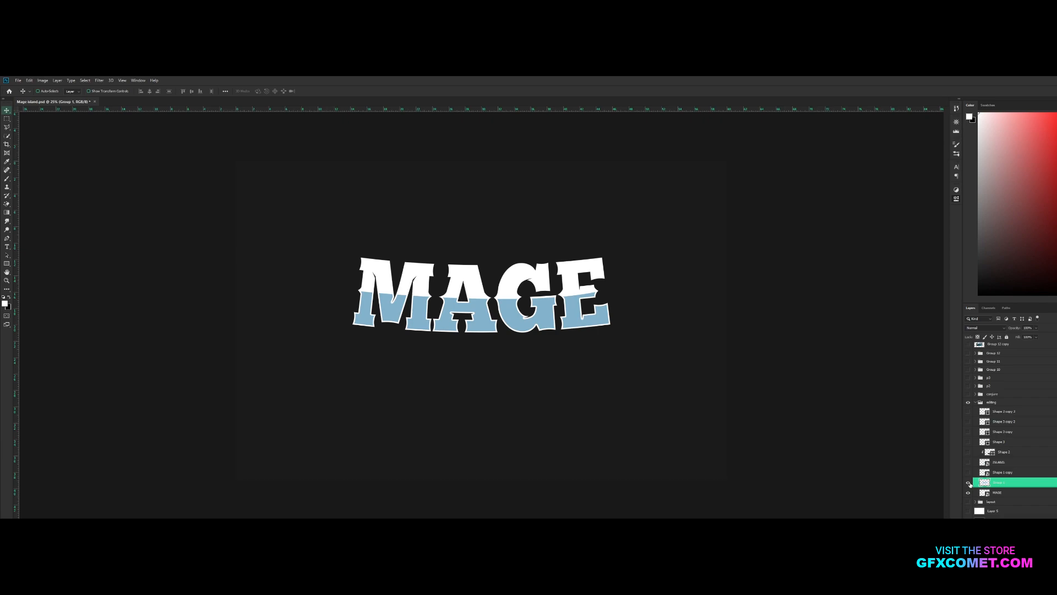
{"action": "key", "text": "ctrl+plus"}
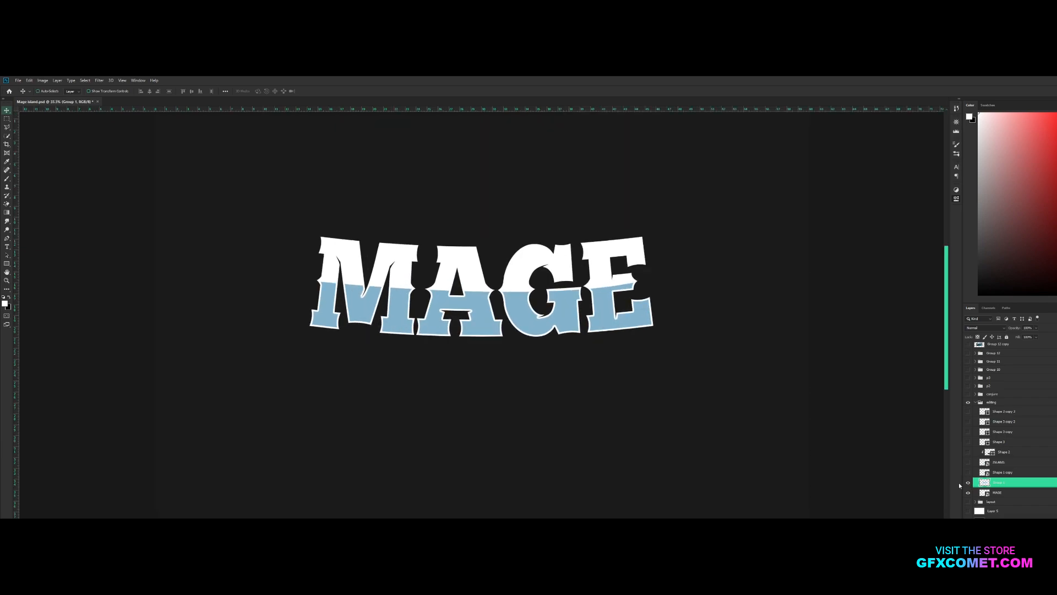
{"action": "key", "text": "ctrl+plus"}
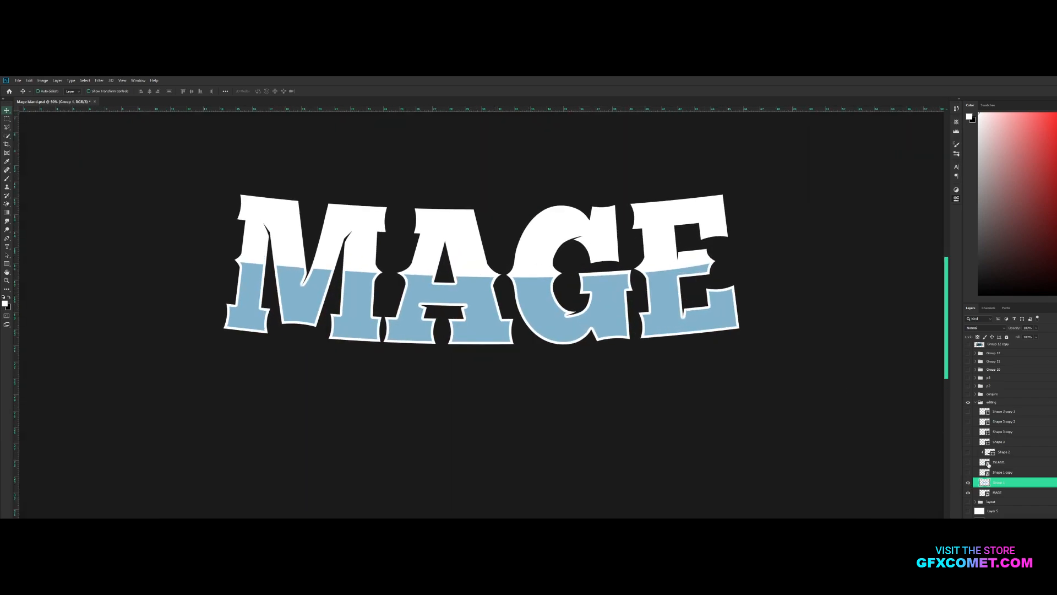
{"action": "left_click", "coordinate": [968, 483]}
{"action": "left_click", "coordinate": [993, 492]}
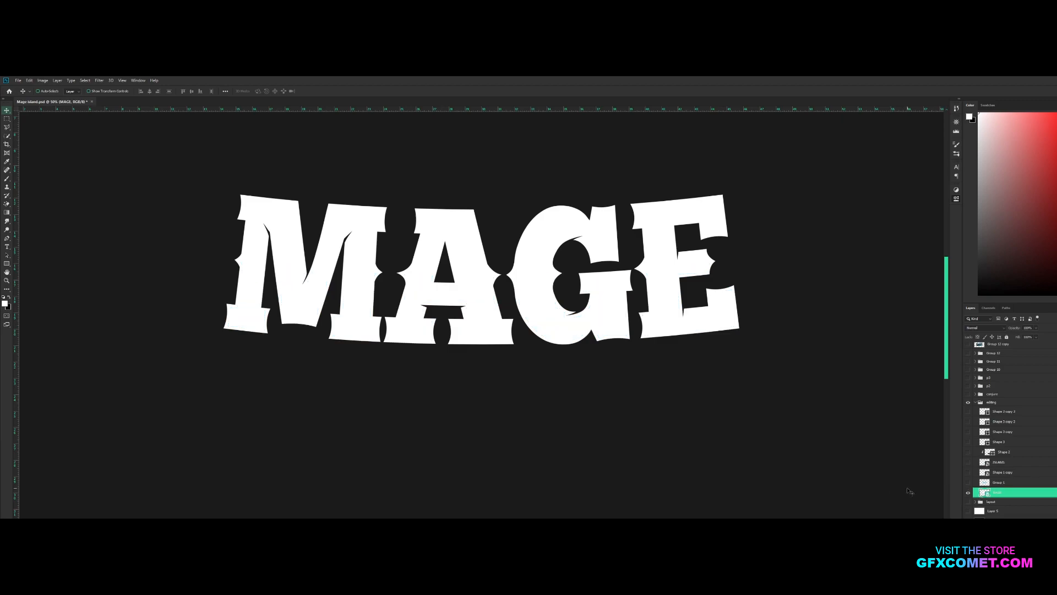
Duplicate the MAGE layer and trim the copy to a contracted selection inset from the letter outlines.
{"action": "left_click", "coordinate": [968, 492]}
{"action": "key", "text": "ctrl+j"}
{"action": "left_click", "coordinate": [984, 494], "text": "ctrl"}
{"action": "left_click", "coordinate": [168, 194]}
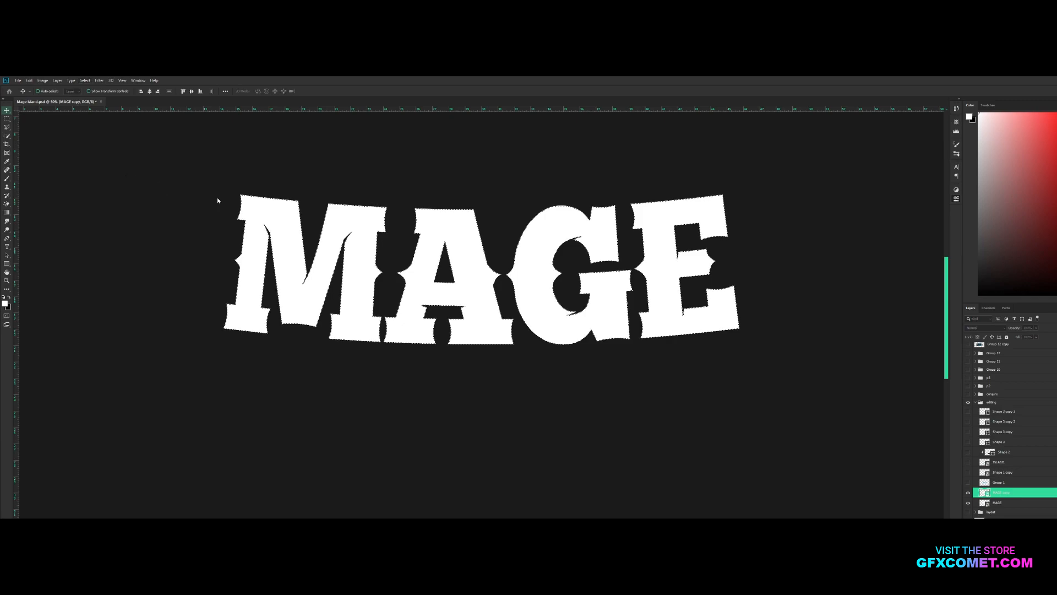
{"action": "left_click", "coordinate": [410, 237]}
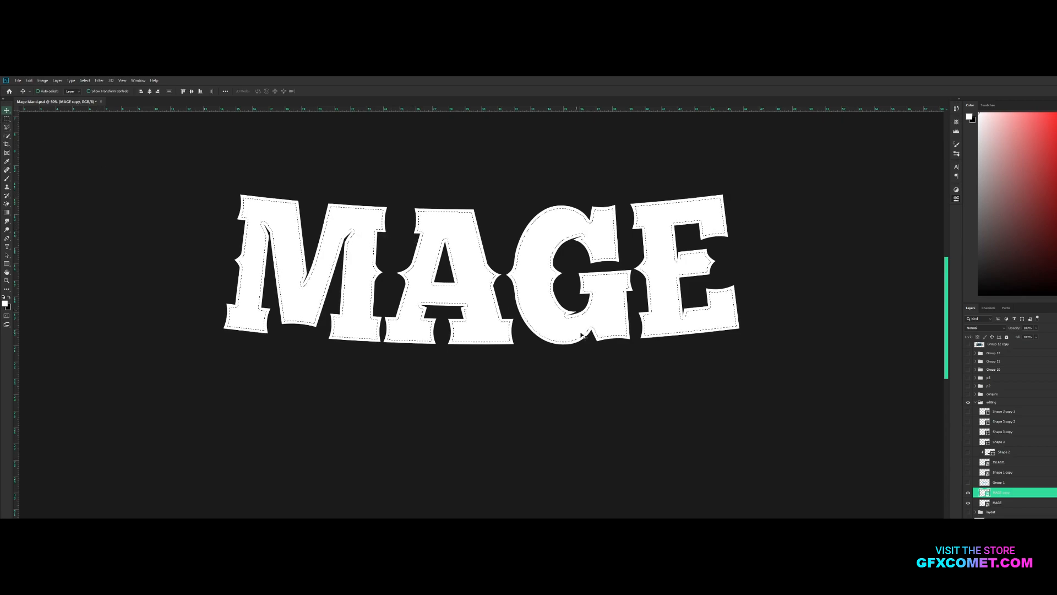
{"action": "left_click", "coordinate": [6, 119]}
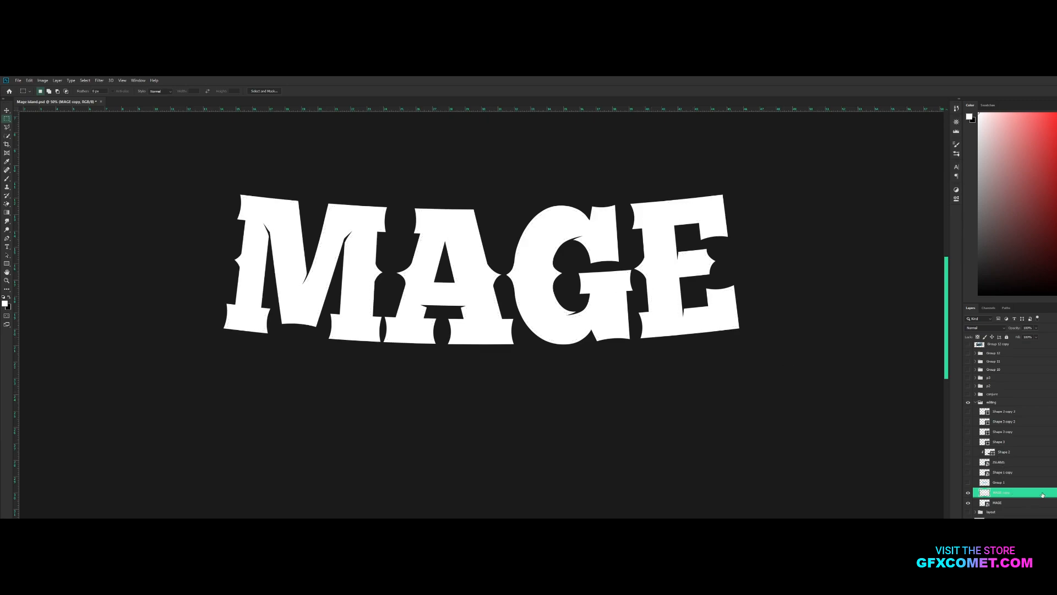
Apply a light blue Color Overlay to the MAGE copy and rasterize its layer style.
{"action": "key", "text": "h"}
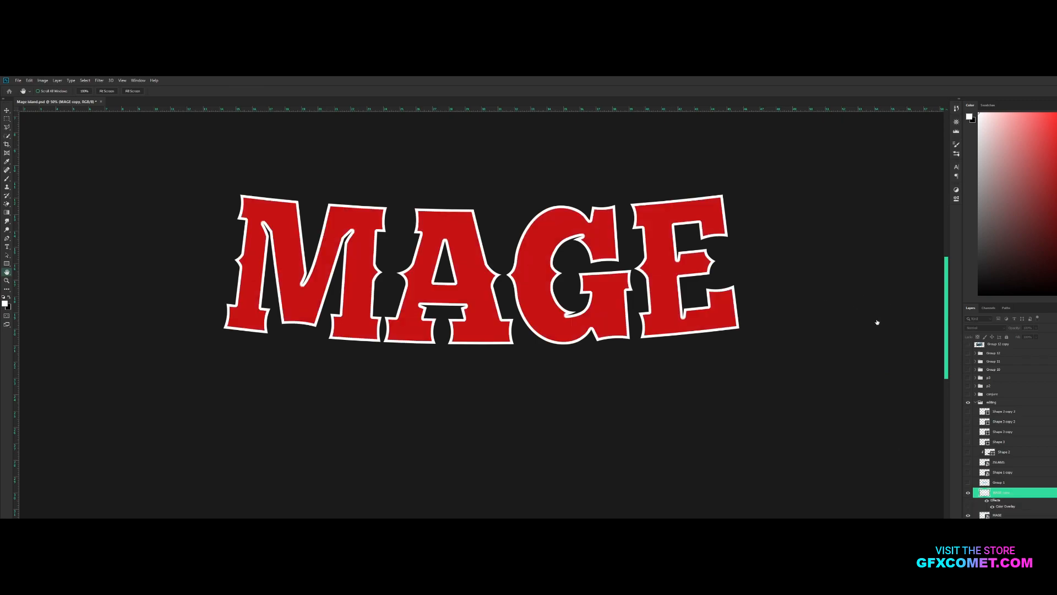
{"action": "left_click", "coordinate": [877, 322]}
{"action": "left_click", "coordinate": [863, 368]}
{"action": "left_click", "coordinate": [836, 333]}
{"action": "mouse_move", "coordinate": [835, 333]}
{"action": "left_mouse_down"}
{"action": "mouse_move", "coordinate": [823, 354]}
{"action": "mouse_move", "coordinate": [819, 336]}
{"action": "mouse_move", "coordinate": [839, 332]}
{"action": "left_mouse_up"}
{"action": "left_click", "coordinate": [930, 325]}
{"action": "left_click", "coordinate": [355, 400]}
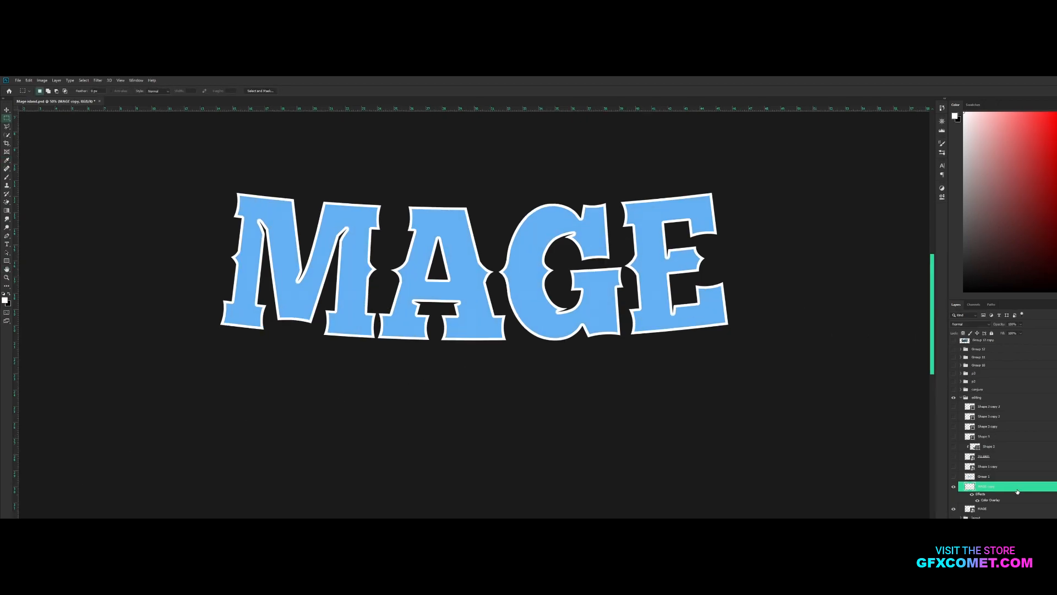
{"action": "right_click", "coordinate": [1035, 492]}
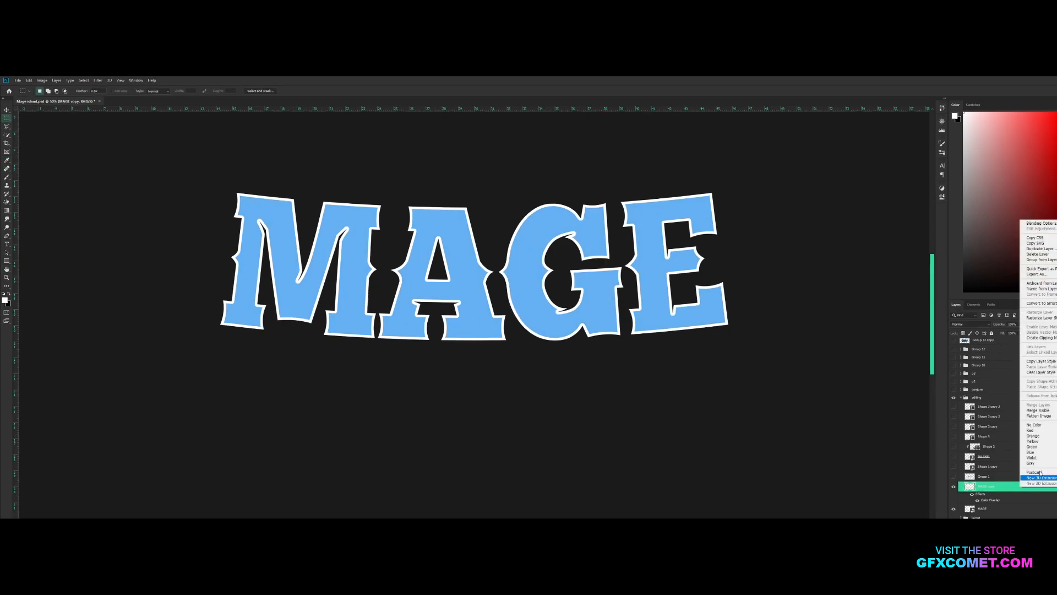
{"action": "left_click", "coordinate": [1042, 318]}
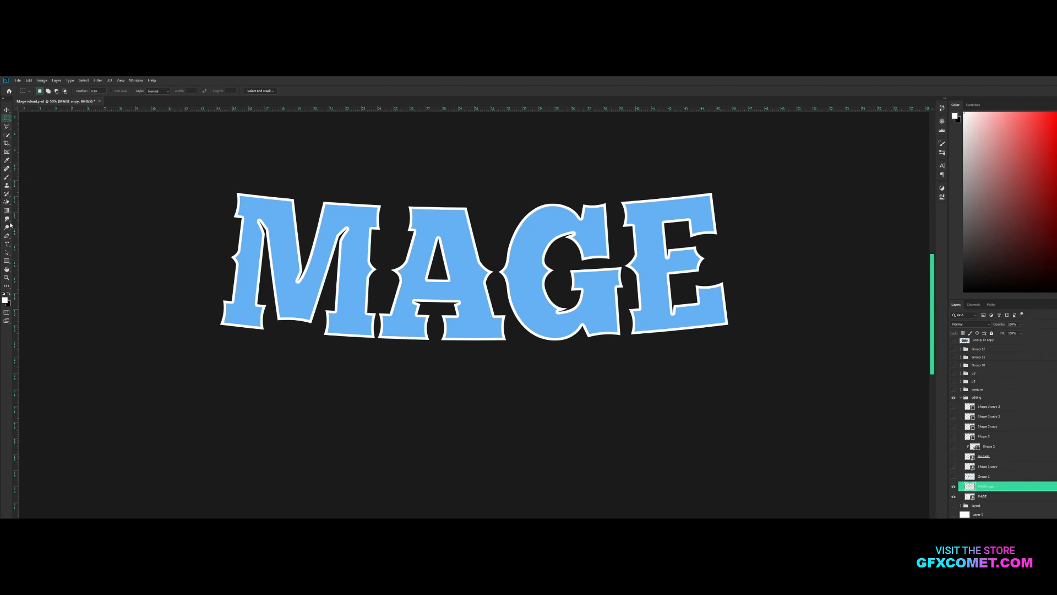
Draw a closed Pen tool path around the upper half of MAGE, with its lower edge curving across the middle of the letters.
{"action": "left_click", "coordinate": [6, 128]}
{"action": "left_click", "coordinate": [6, 236]}
{"action": "left_click", "coordinate": [47, 90]}
{"action": "left_click", "coordinate": [48, 102]}
{"action": "left_click", "coordinate": [135, 239]}
{"action": "left_click_drag", "start_coordinate": [806, 220], "coordinate": [713, 188]}
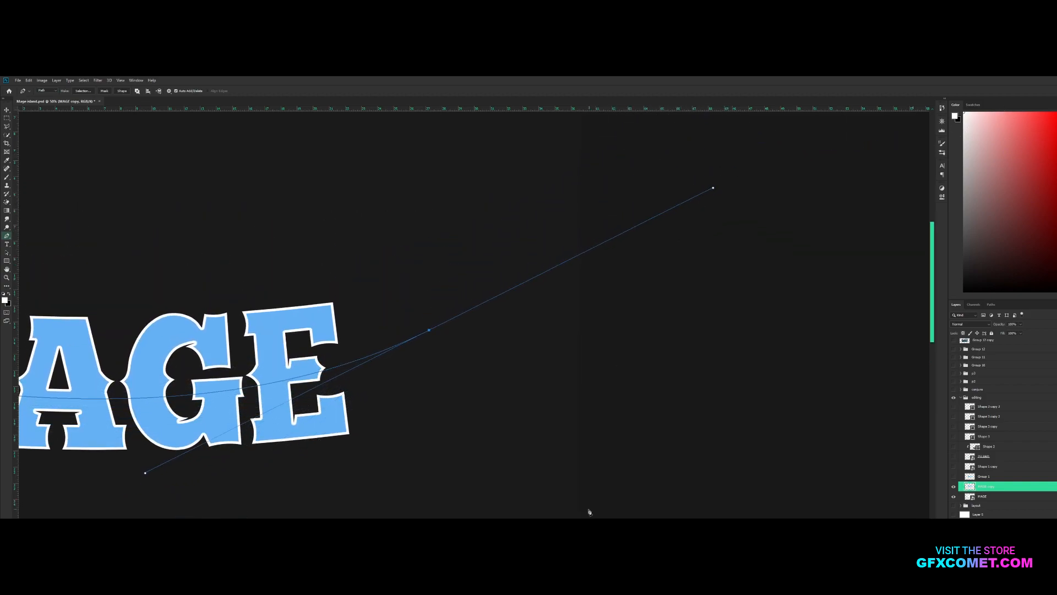
{"action": "left_click_drag", "start_coordinate": [598, 520], "coordinate": [494, 520]}
{"action": "left_click", "coordinate": [750, 330], "text": "alt"}
{"action": "left_click", "coordinate": [659, 233]}
{"action": "left_click", "coordinate": [276, 242]}
{"action": "left_click", "coordinate": [116, 245]}
{"action": "left_click", "coordinate": [76, 349]}
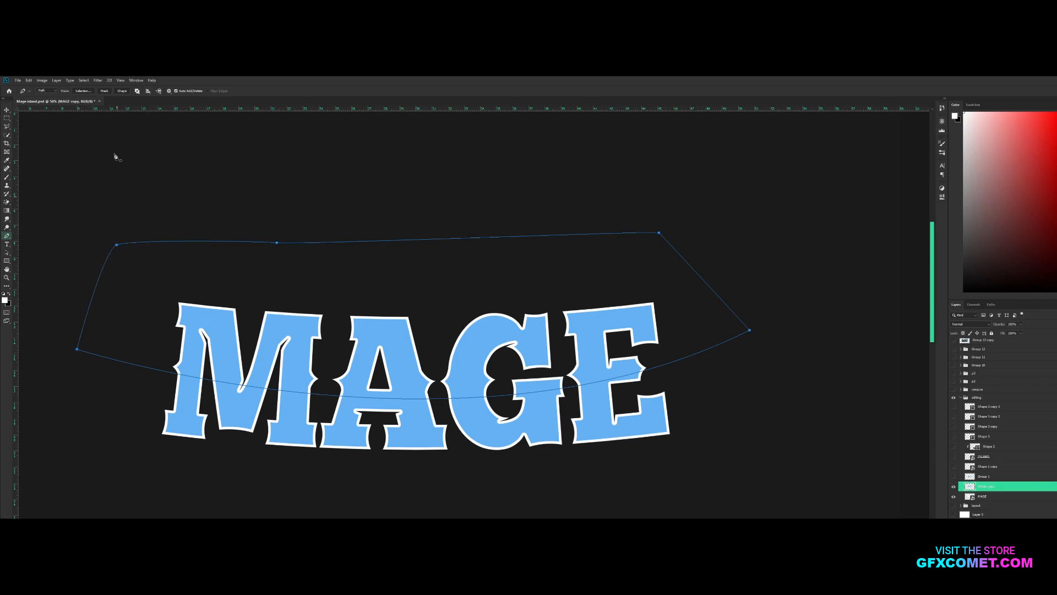
Turn the path into a selection, remove the blue from the upper half of the letters, and deselect.
{"action": "left_click", "coordinate": [92, 94]}
{"action": "left_click", "coordinate": [588, 211]}
{"action": "key", "text": "alt+BackSpace"}
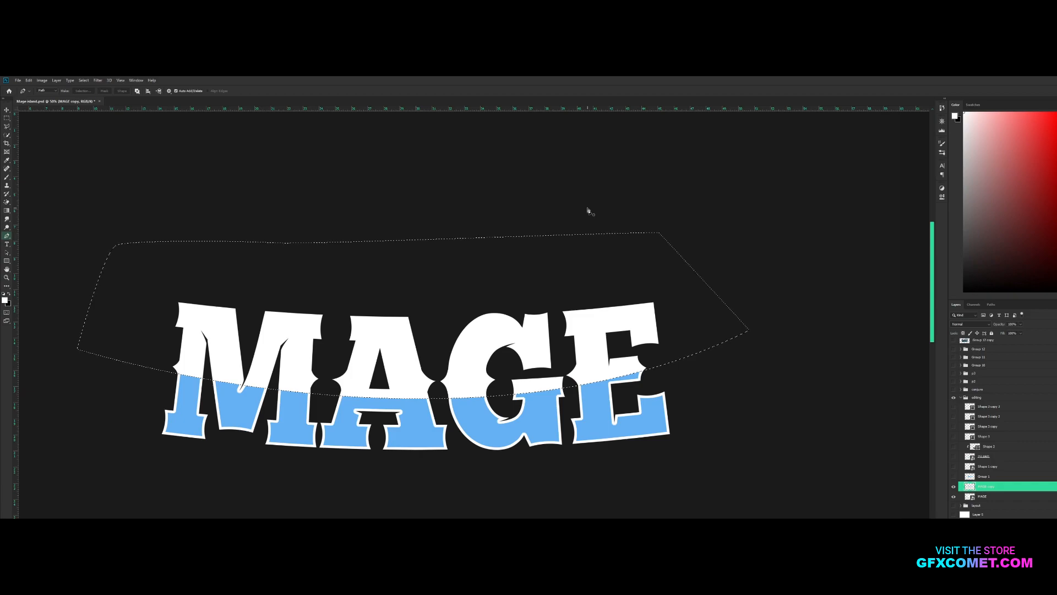
{"action": "key", "text": "ctrl+d"}
{"action": "key", "text": "h"}
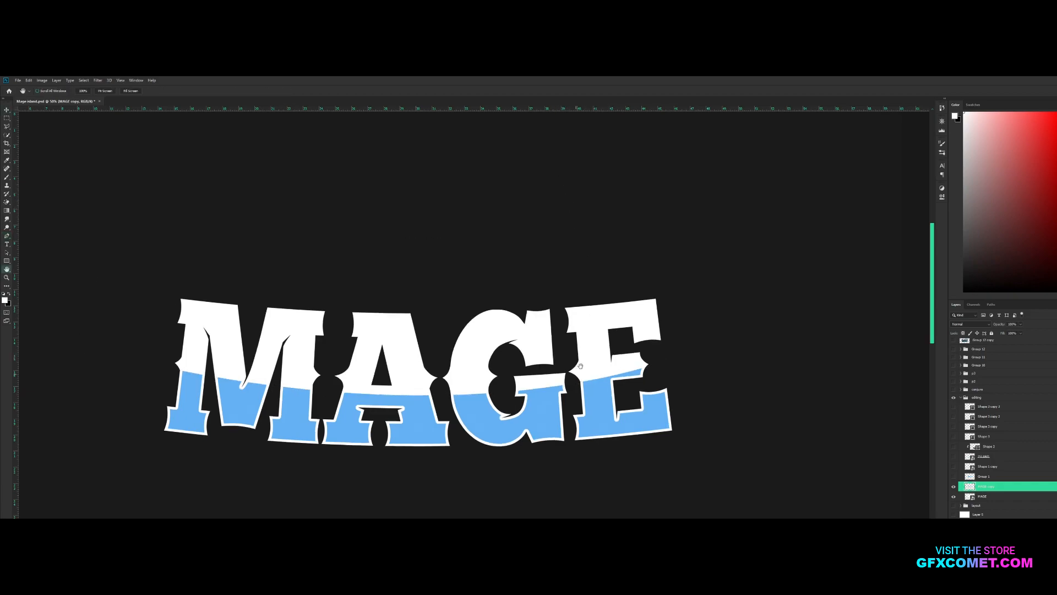
Delete the MAGE copy layer and show the prepared lower-half shading layer directly above MAGE.
{"action": "left_click_drag", "start_coordinate": [576, 374], "coordinate": [623, 266]}
{"action": "key", "text": "Delete"}
{"action": "left_click", "coordinate": [953, 477]}
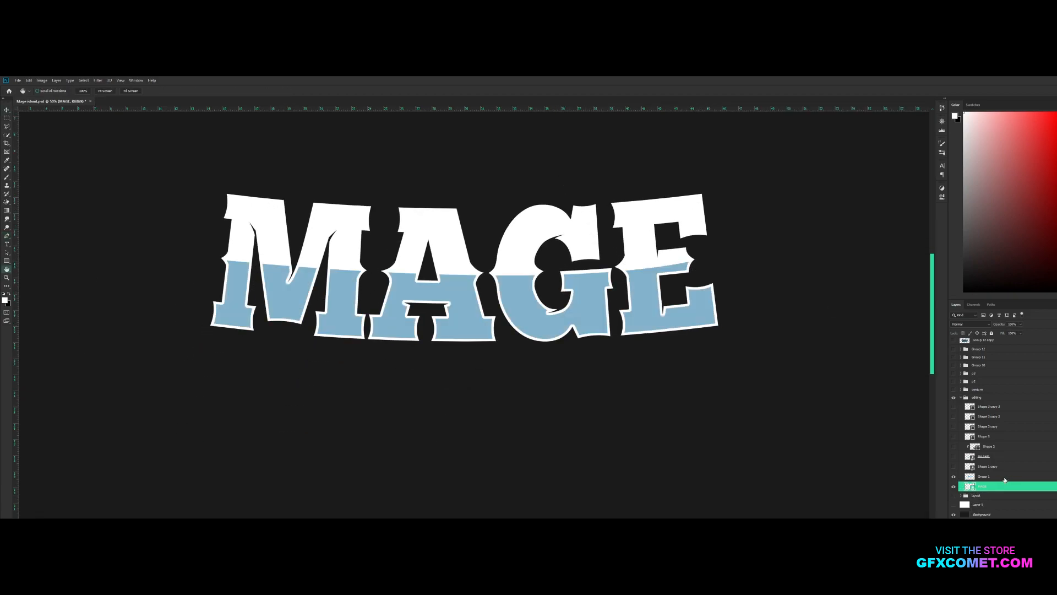
{"action": "left_click", "coordinate": [1005, 478]}
Show the curved underline, the shaded ISLAND text and the small flame shape layers above the MAGE shading.
{"action": "left_click", "coordinate": [953, 467]}
{"action": "left_click", "coordinate": [986, 466]}
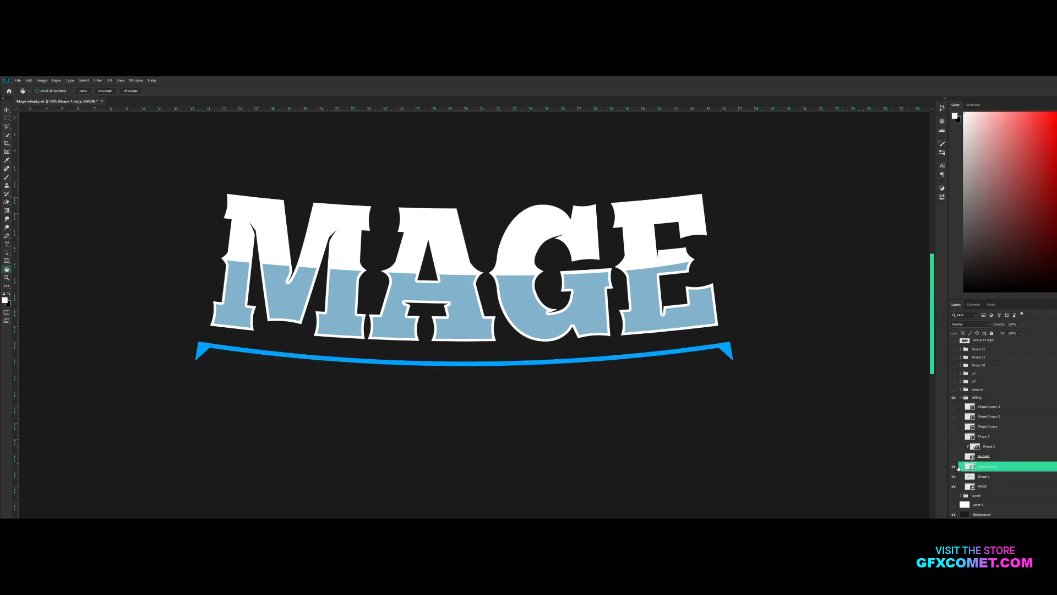
{"action": "left_click", "coordinate": [954, 456]}
{"action": "left_click", "coordinate": [953, 427]}
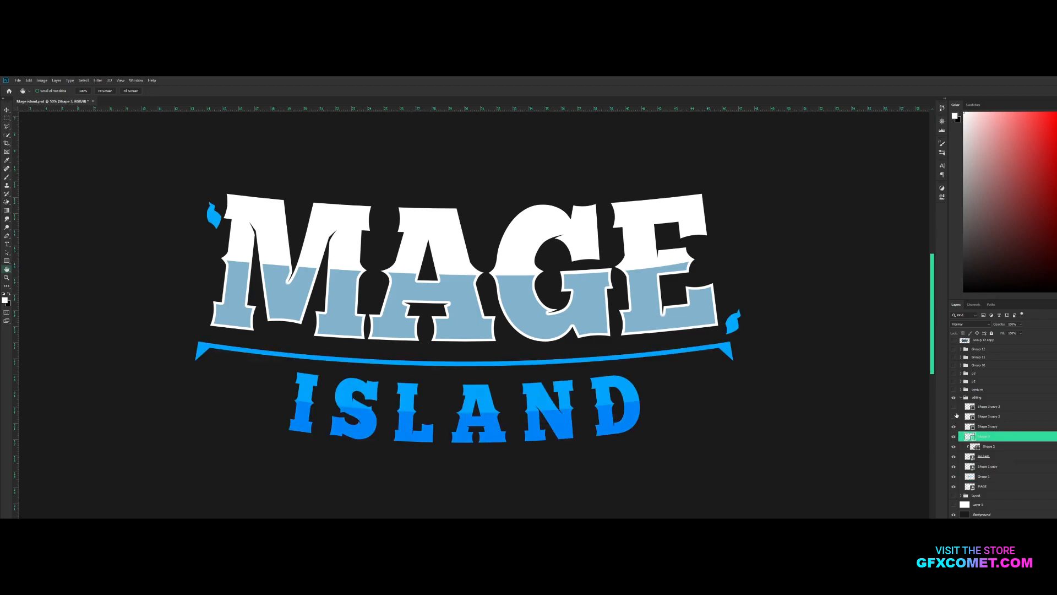
{"action": "left_click", "coordinate": [954, 416]}
{"action": "left_click", "coordinate": [953, 407]}
Collapse the lettering group and show the next group up, which adds the hands and large flames.
{"action": "left_click", "coordinate": [961, 397]}
{"action": "left_click", "coordinate": [954, 479]}
{"action": "left_click", "coordinate": [970, 479]}
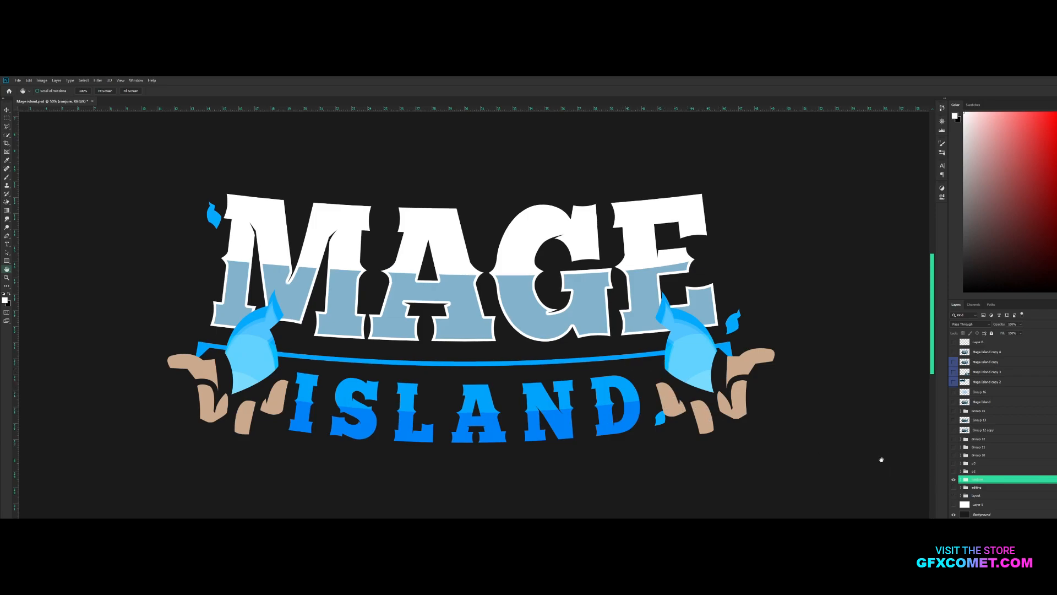
Show the group adding the wizard hat and ribbon, followed by the one adding the wooden staffs, hiding each previous group.
{"action": "left_click", "coordinate": [953, 479]}
{"action": "left_click", "coordinate": [954, 471]}
{"action": "left_click", "coordinate": [970, 471]}
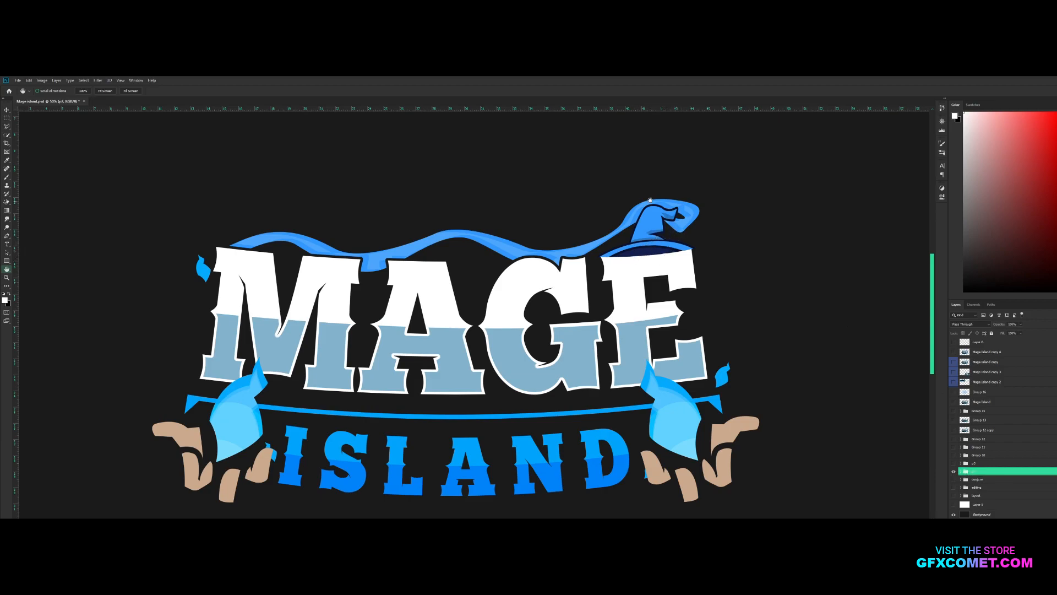
{"action": "left_click", "coordinate": [953, 472]}
{"action": "left_click", "coordinate": [954, 463]}
{"action": "left_click", "coordinate": [995, 464]}
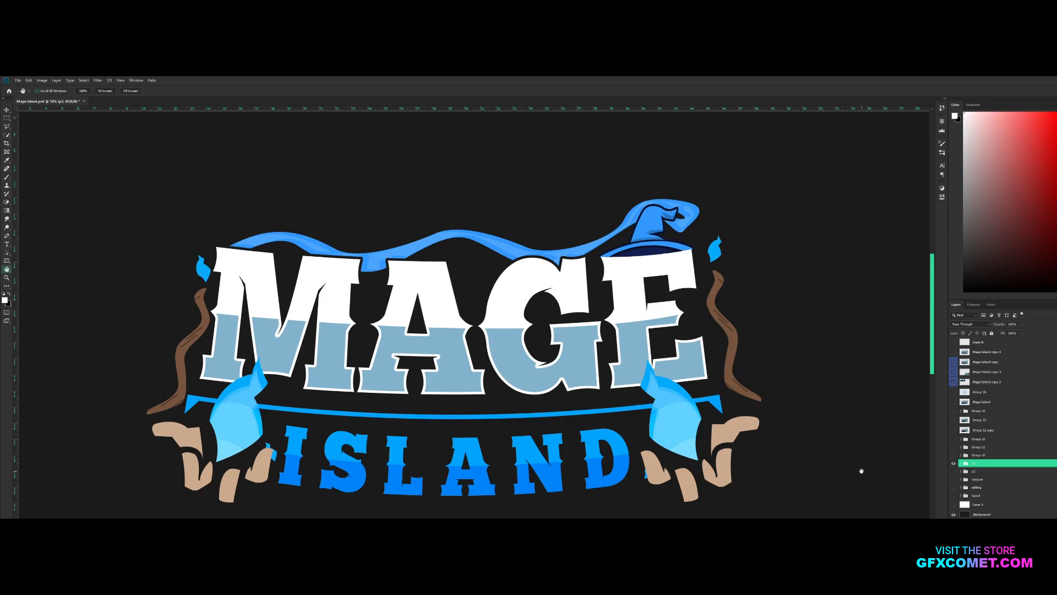
Hide the staffs group, show the black silhouette in Group 10, and show Group 11 with the artwork on its dark backdrop.
{"action": "left_click", "coordinate": [954, 465]}
{"action": "left_click", "coordinate": [952, 456]}
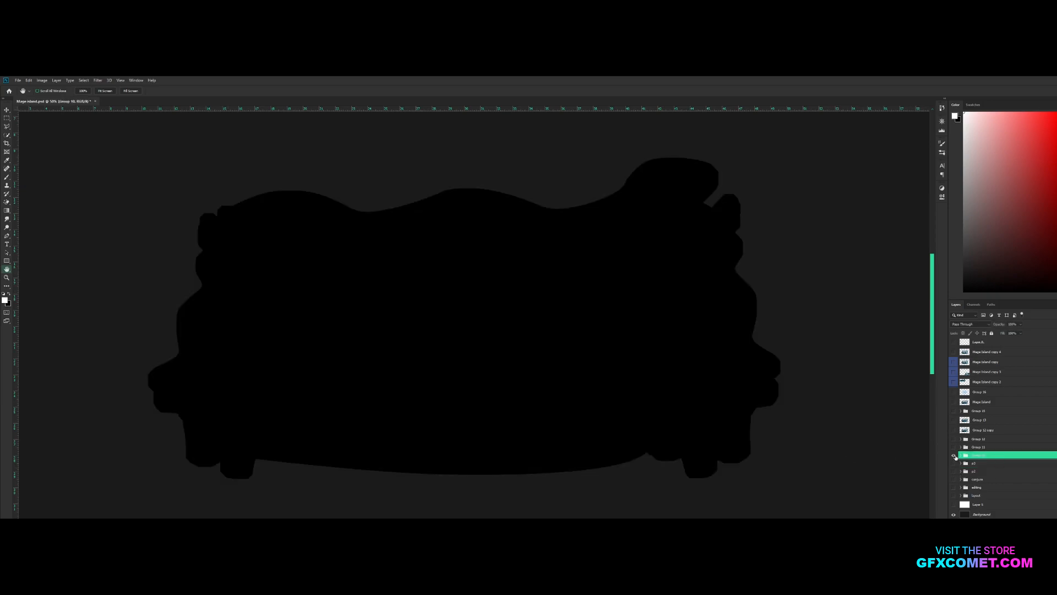
{"action": "left_click", "coordinate": [954, 447]}
{"action": "left_click", "coordinate": [979, 446]}
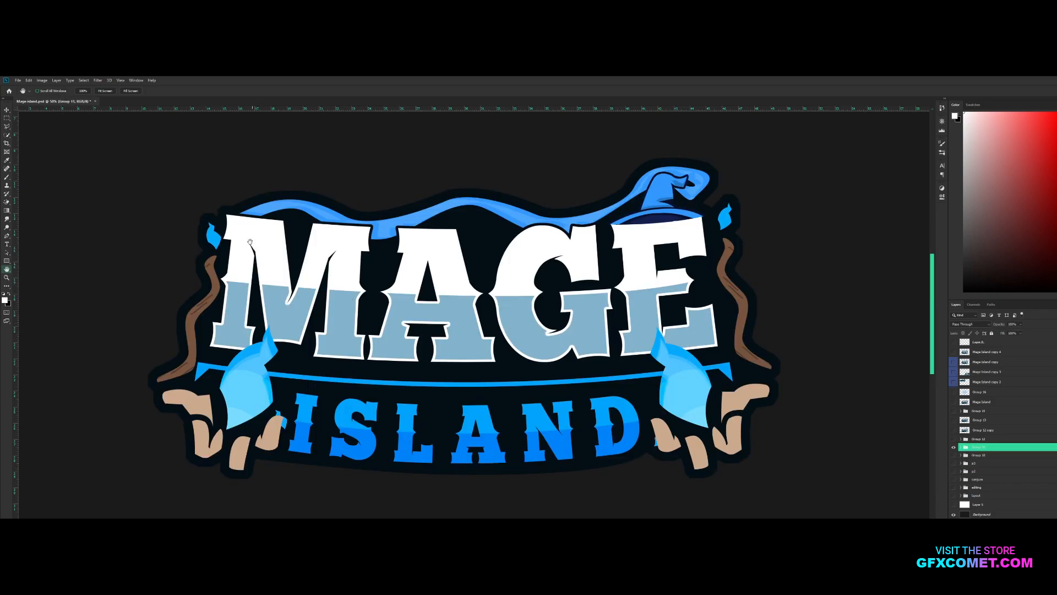
Hide Group 11 and show Group 12, which adds diagonal reflections and lighting to the logo.
{"action": "left_click", "coordinate": [954, 447]}
{"action": "left_click", "coordinate": [954, 439]}
{"action": "left_click", "coordinate": [979, 439]}
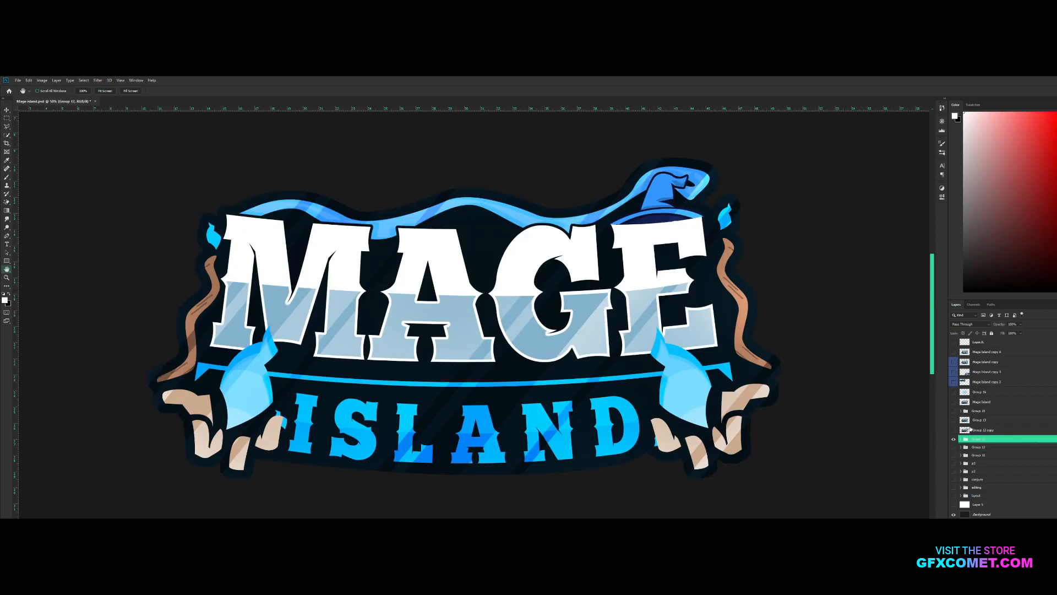
Hide Group 12, show the merged Group 12 copy layer, and expand its effects list to reveal the Stroke.
{"action": "left_click", "coordinate": [954, 439]}
{"action": "left_click", "coordinate": [954, 430]}
{"action": "left_click", "coordinate": [1000, 431]}
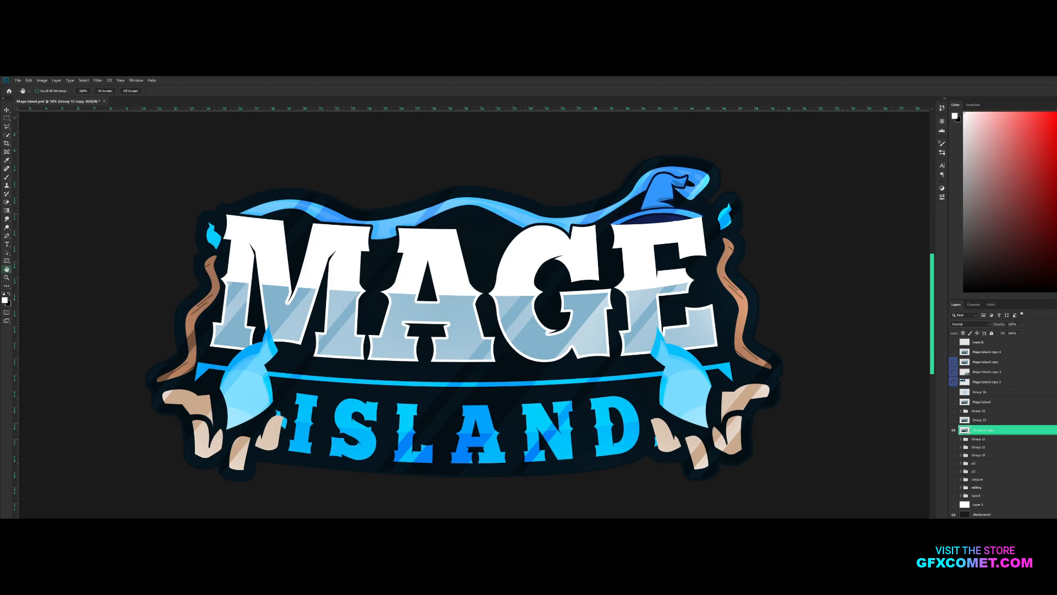
{"action": "left_click", "coordinate": [1032, 432]}
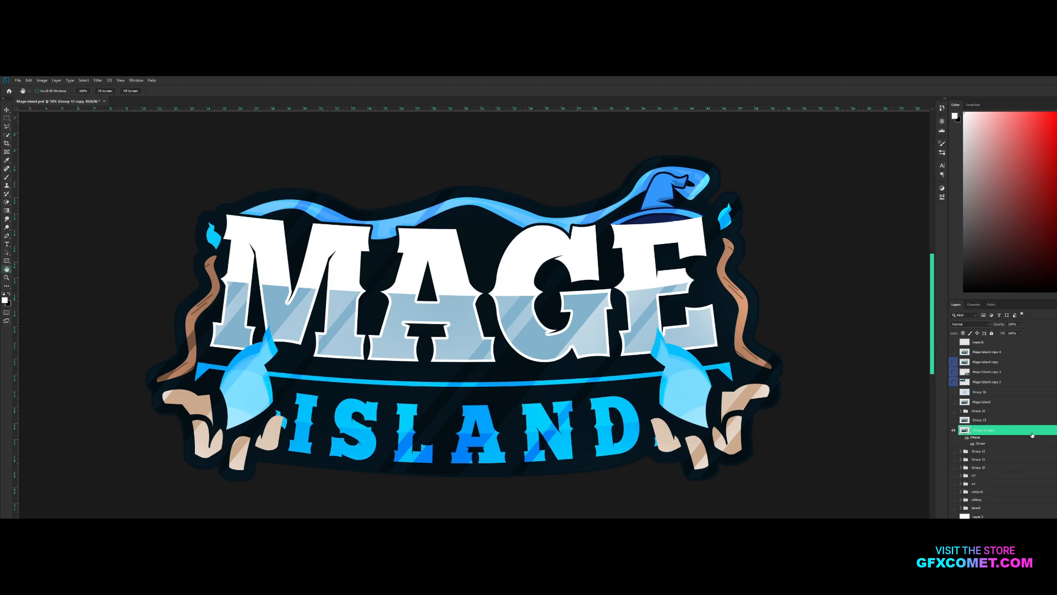
Hide the Group 12 copy layer and show and select the merged Group 13 layer above it.
{"action": "left_click", "coordinate": [951, 426]}
{"action": "left_click", "coordinate": [954, 420]}
{"action": "left_click", "coordinate": [985, 420]}
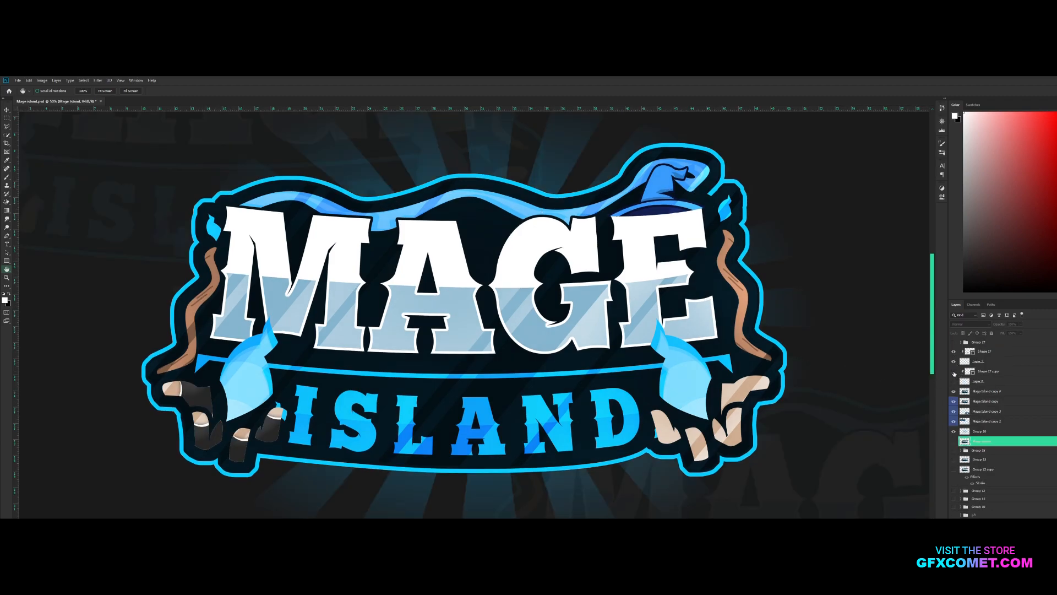
Show the dark glove shading layer for the second hand and briefly preview the watermark group over the finished logo.
{"action": "left_click", "coordinate": [954, 372]}
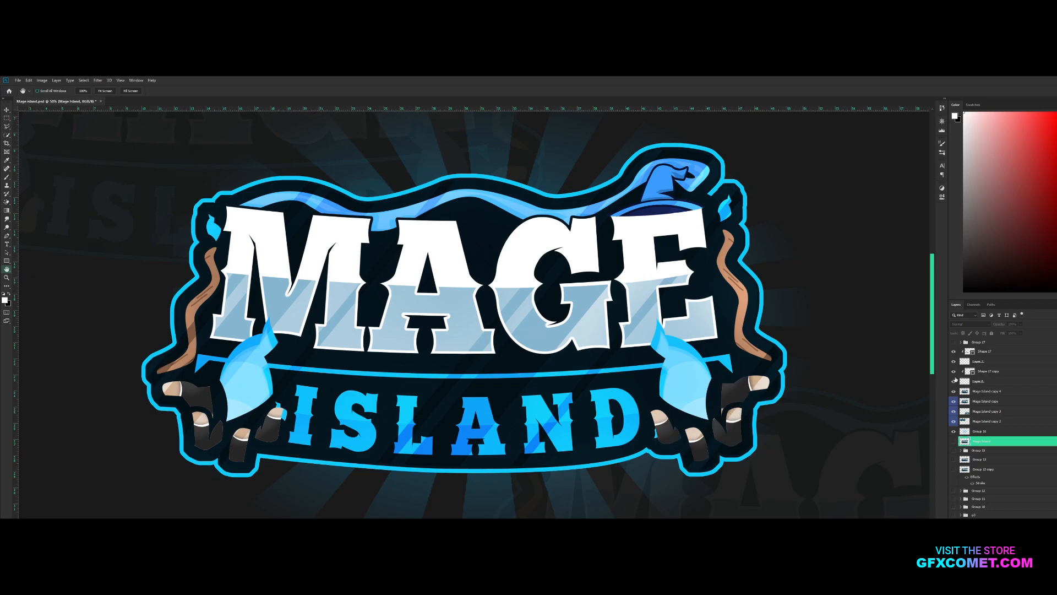
{"action": "left_click", "coordinate": [953, 342]}
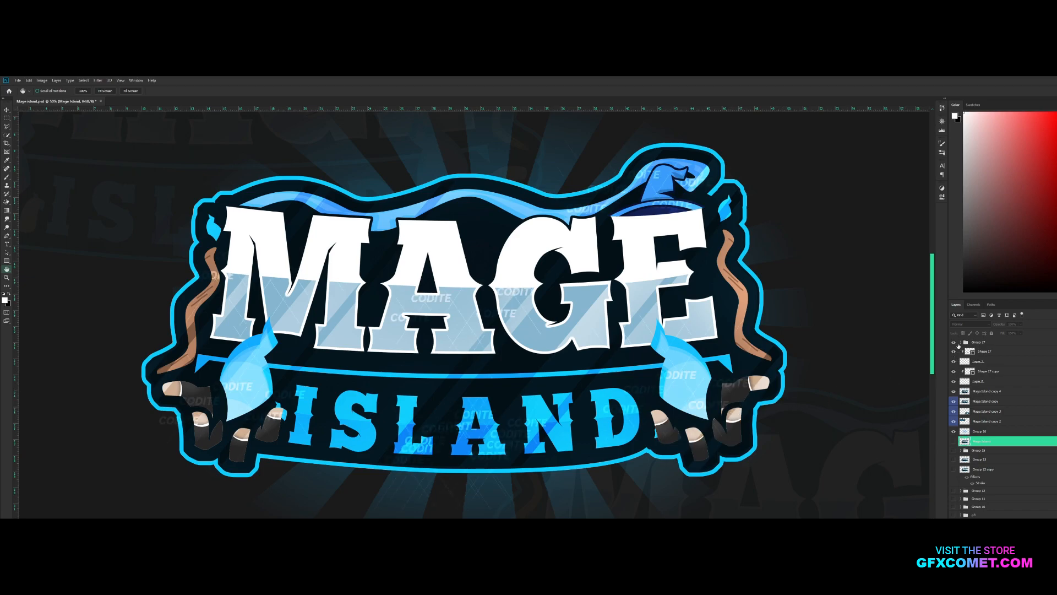
{"action": "left_click", "coordinate": [954, 342]}
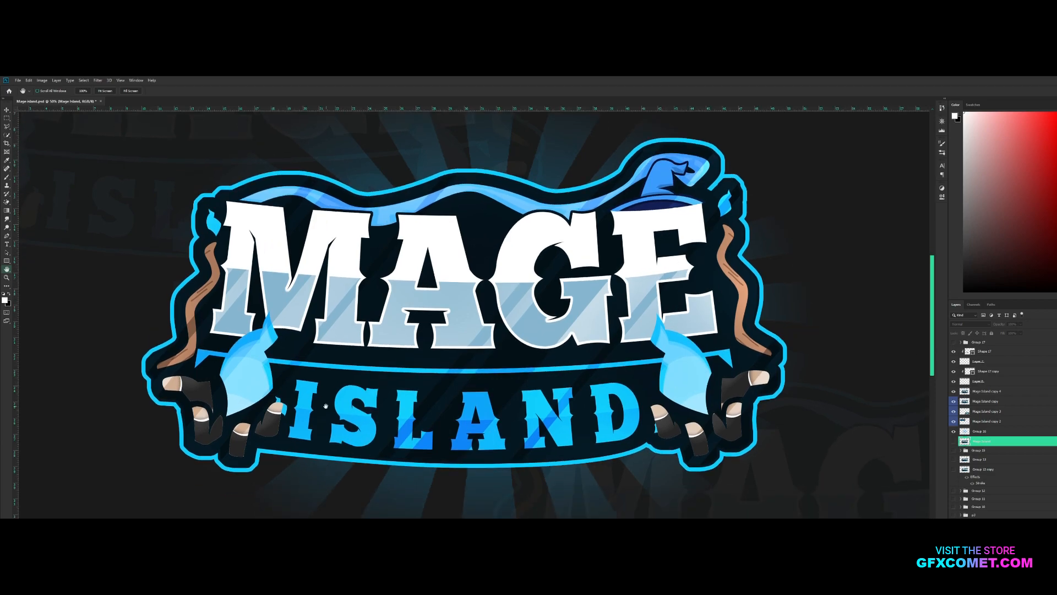